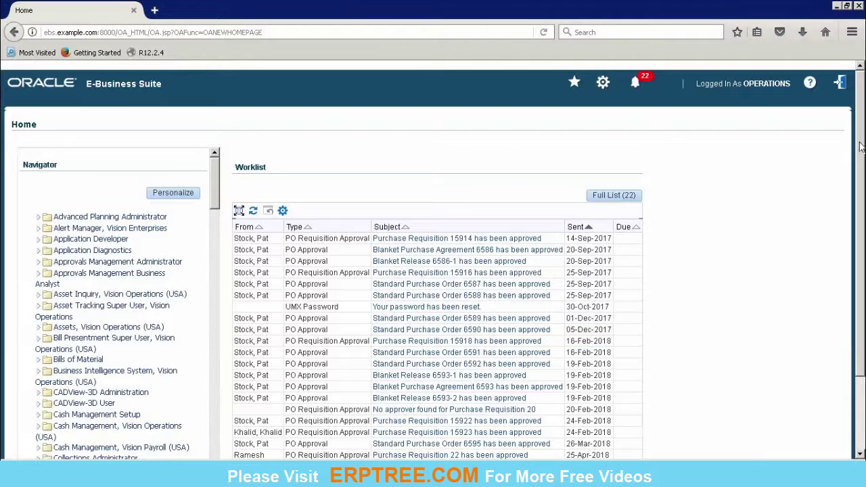
Step: Open the journal entry form from the Journals folder of the General Ledger, Vision Operations (USA) responsibility
{"action": "scroll", "coordinate": [427, 264], "scroll_direction": "down", "scroll_amount": 1}
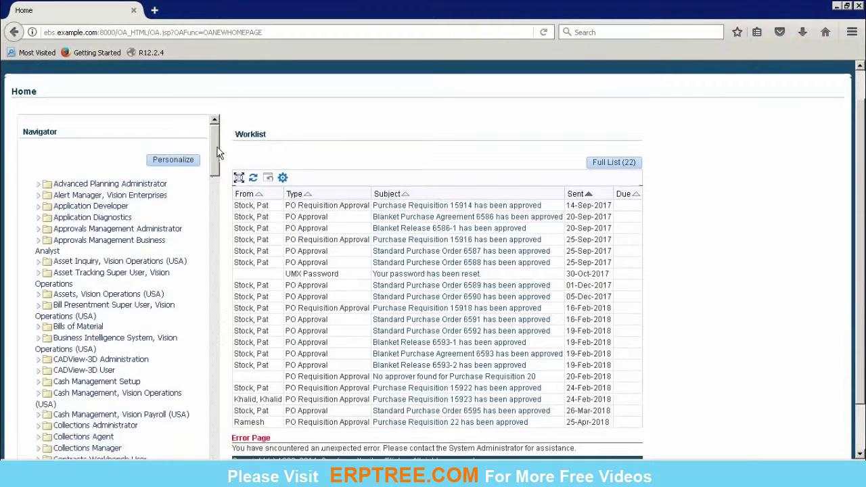
{"action": "scroll", "coordinate": [219, 172], "scroll_direction": "down", "scroll_amount": 3}
{"action": "left_click_drag", "start_coordinate": [219, 178], "coordinate": [224, 289]}
{"action": "scroll", "coordinate": [223, 290], "scroll_direction": "down", "scroll_amount": 1}
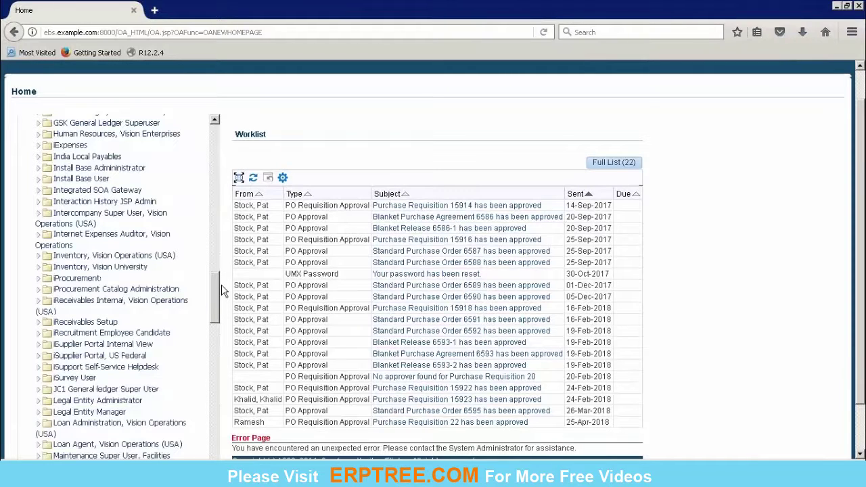
{"action": "left_click_drag", "start_coordinate": [224, 291], "coordinate": [225, 269]}
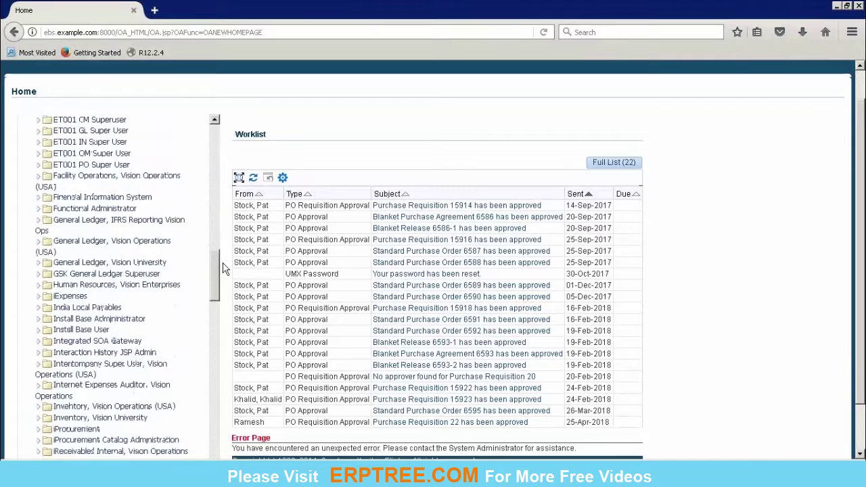
{"action": "left_click", "coordinate": [73, 245]}
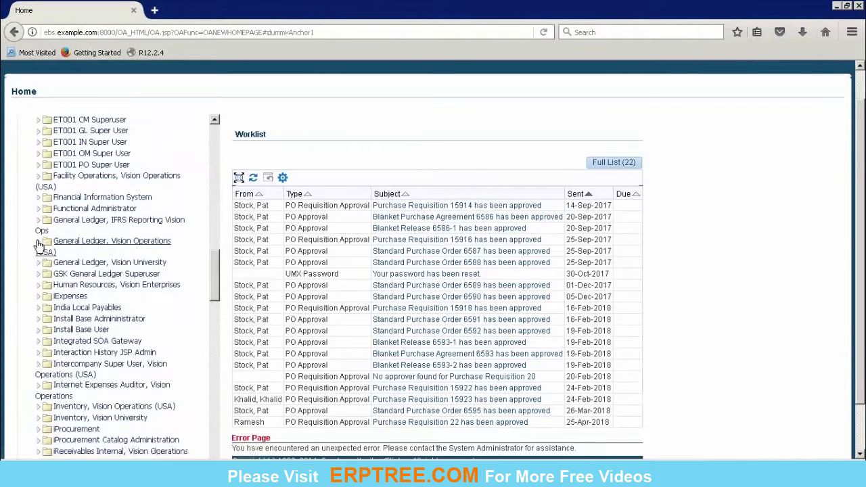
{"action": "left_click", "coordinate": [39, 242]}
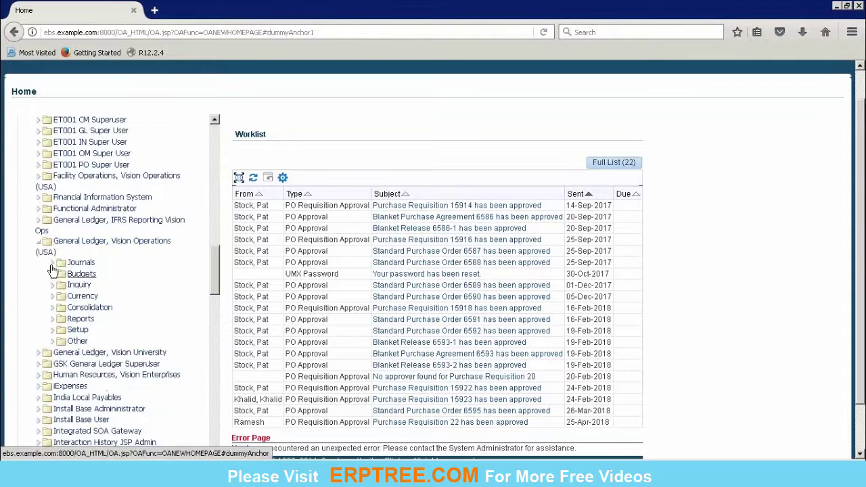
{"action": "left_click", "coordinate": [52, 264]}
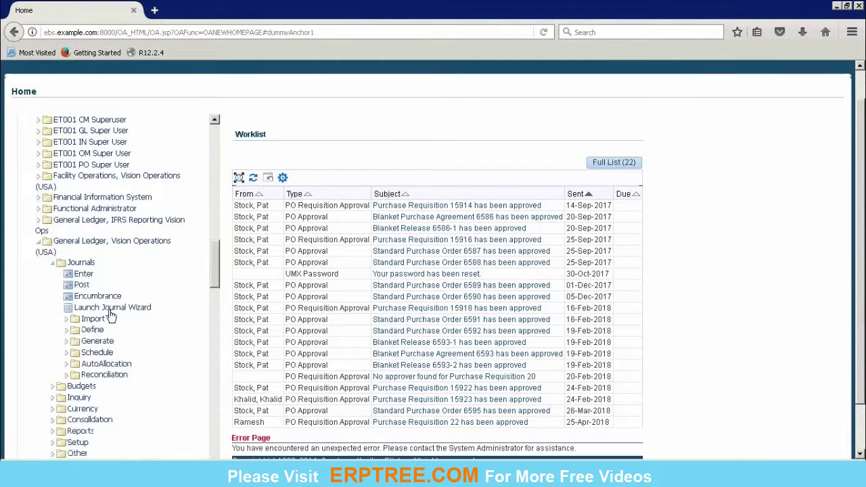
{"action": "left_click", "coordinate": [84, 274]}
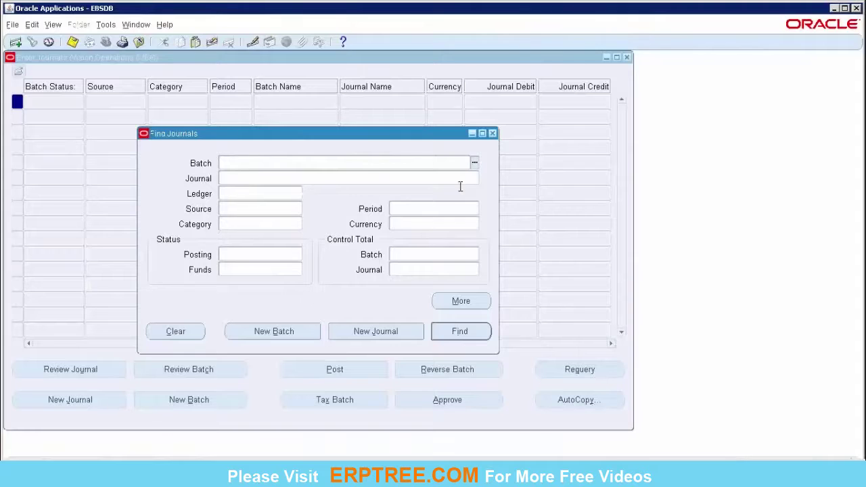
Step: Close the Find Journals and Enter Journals windows and reposition the Navigator window
{"action": "left_click", "coordinate": [492, 134]}
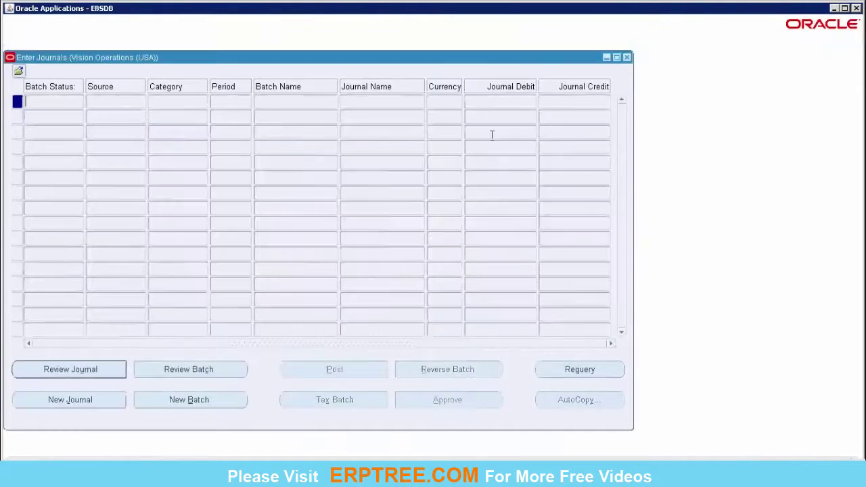
{"action": "left_click", "coordinate": [626, 57]}
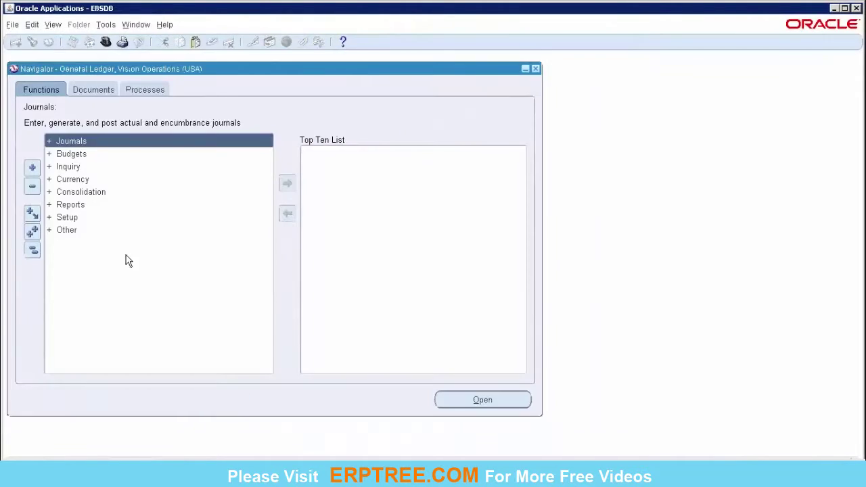
{"action": "left_click_drag", "start_coordinate": [329, 74], "coordinate": [358, 75]}
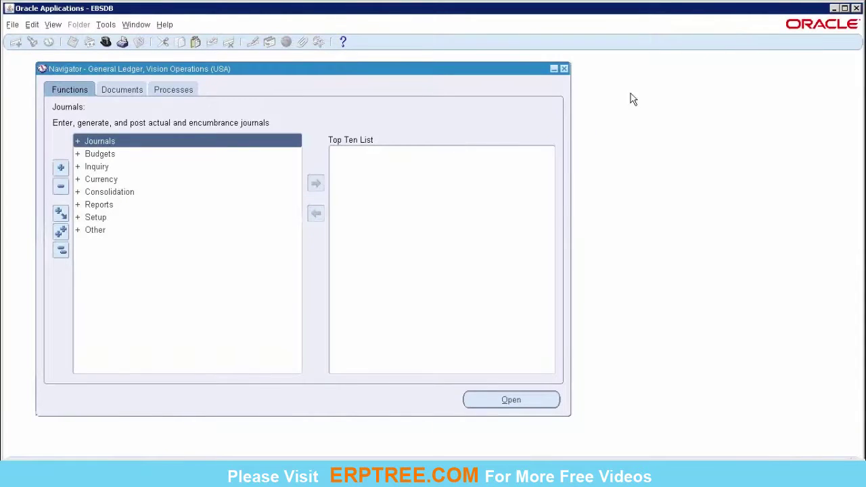
Step: Expand Setup, Financials and Accounting Setup Manager in the function tree to locate Accounting Setups
{"action": "mouse_move", "coordinate": [678, 18]}
{"action": "left_click", "coordinate": [61, 249]}
{"action": "double_click", "coordinate": [92, 218]}
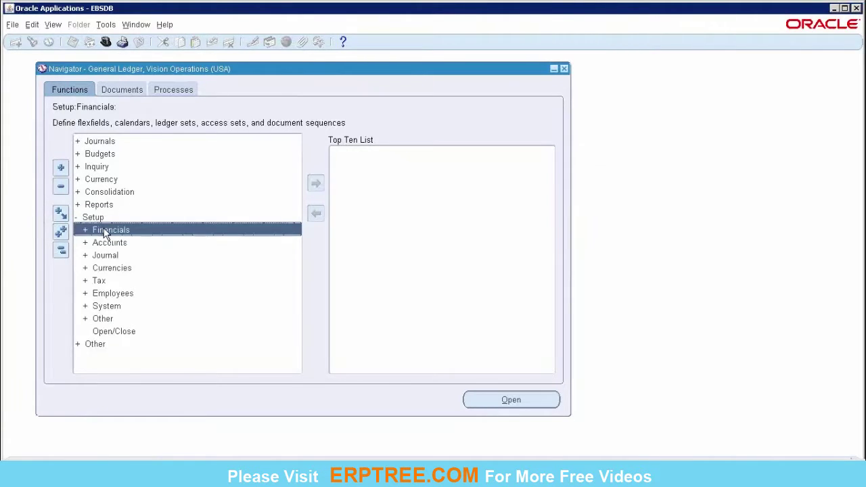
{"action": "double_click", "coordinate": [103, 231]}
{"action": "double_click", "coordinate": [135, 270]}
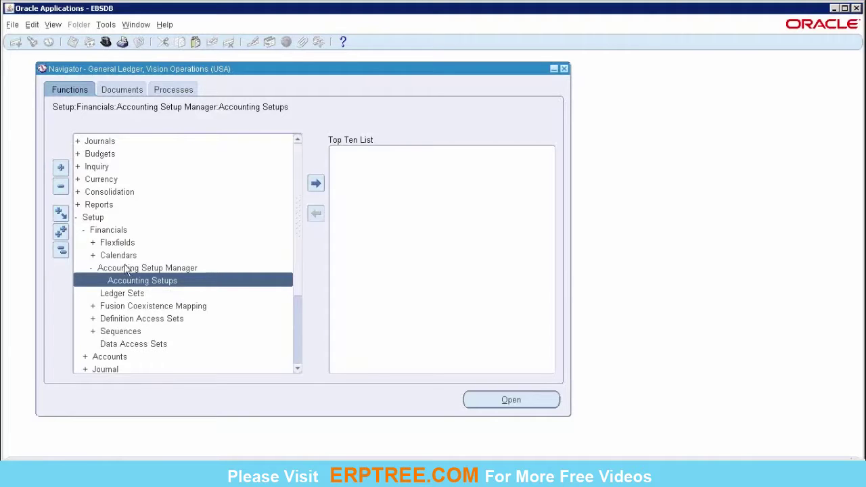
Step: Open the Key Flexfield Segments form from the Flexfields functions under Setup > Financials and reposition its window
{"action": "double_click", "coordinate": [96, 219]}
{"action": "double_click", "coordinate": [96, 221]}
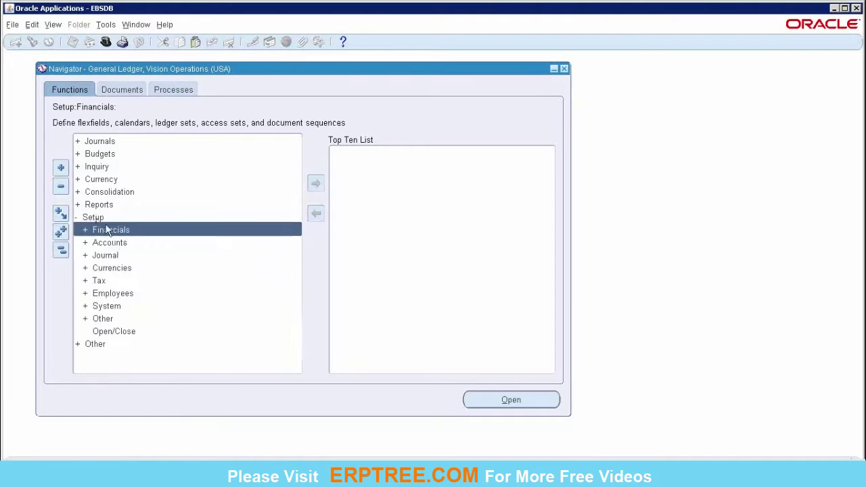
{"action": "double_click", "coordinate": [111, 231]}
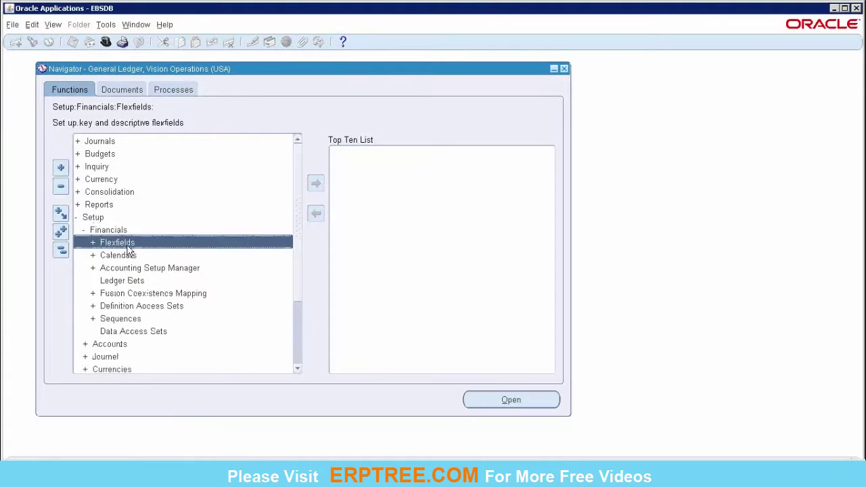
{"action": "double_click", "coordinate": [128, 243]}
{"action": "double_click", "coordinate": [115, 256]}
{"action": "double_click", "coordinate": [149, 268]}
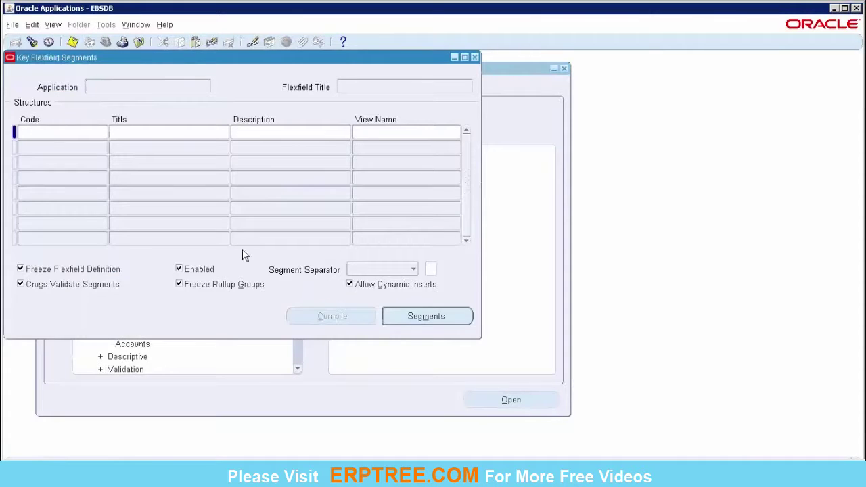
{"action": "left_click_drag", "start_coordinate": [217, 64], "coordinate": [308, 100]}
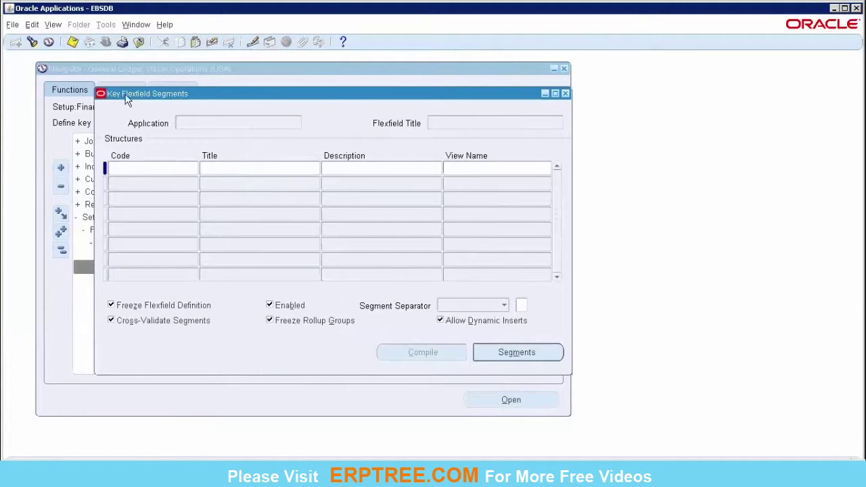
Step: Find the General Ledger key flexfields with "general Ledger%" and load the Accounting Flexfield structures
{"action": "left_click", "coordinate": [32, 43]}
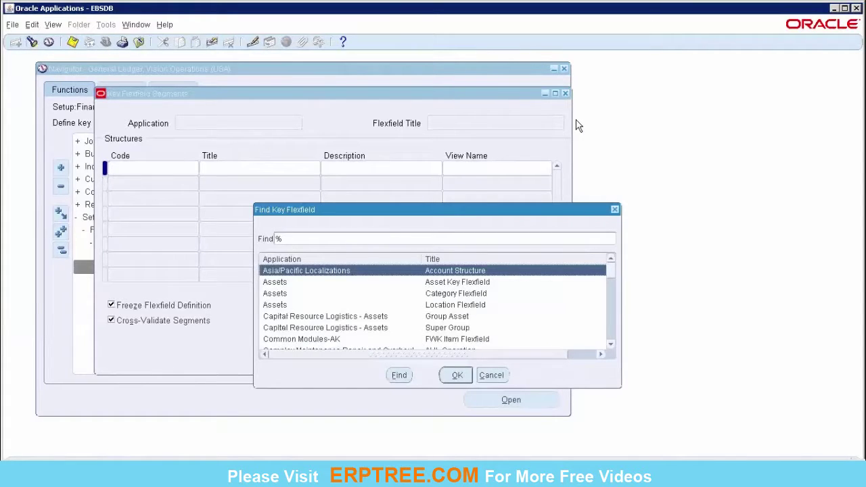
{"action": "left_click", "coordinate": [291, 284]}
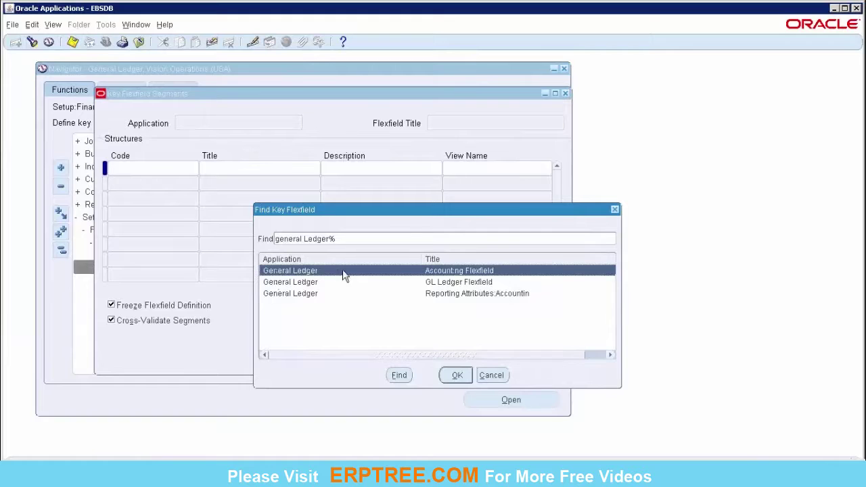
{"action": "left_click", "coordinate": [455, 376]}
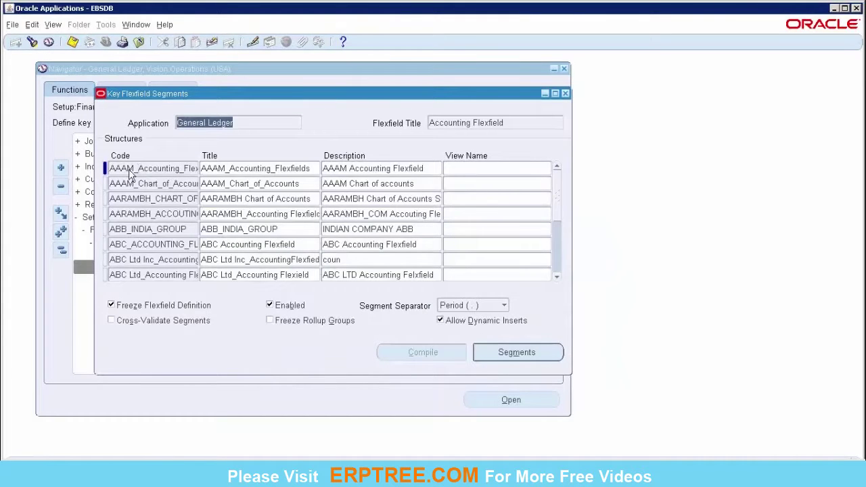
{"action": "left_click", "coordinate": [511, 124]}
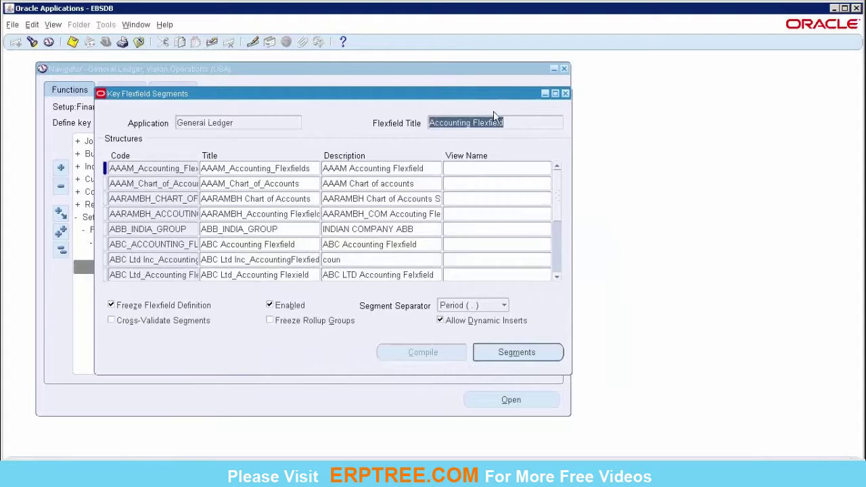
{"action": "left_click_drag", "start_coordinate": [472, 99], "coordinate": [465, 85]}
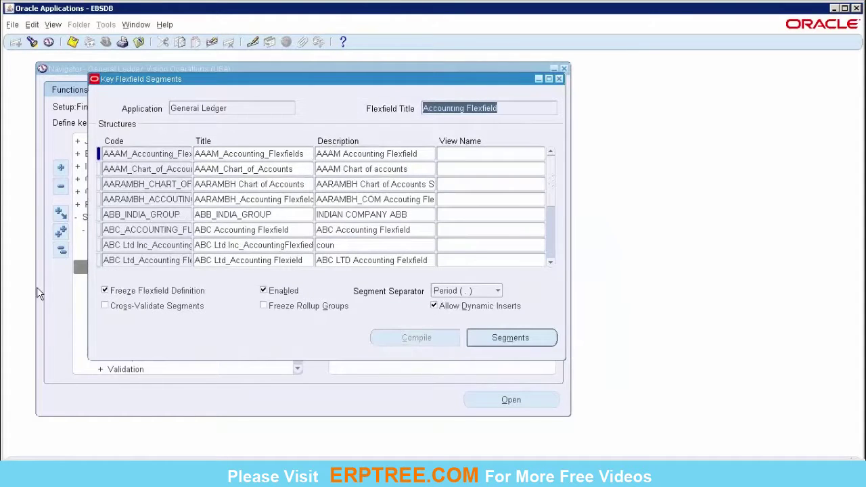
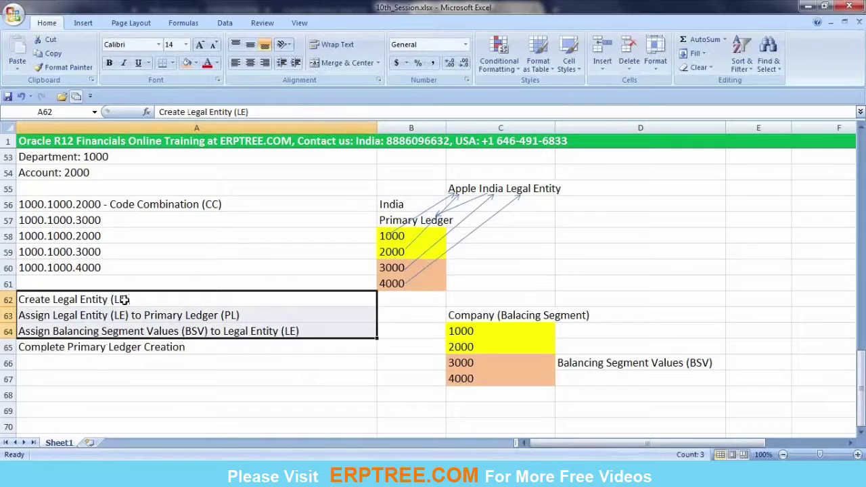
Step: Review the setup notes in rows 62 to 64, covering legal entity creation, ledger assignment and balancing segment values
{"action": "left_click_drag", "start_coordinate": [123, 299], "coordinate": [136, 331]}
{"action": "left_click", "coordinate": [711, 19]}
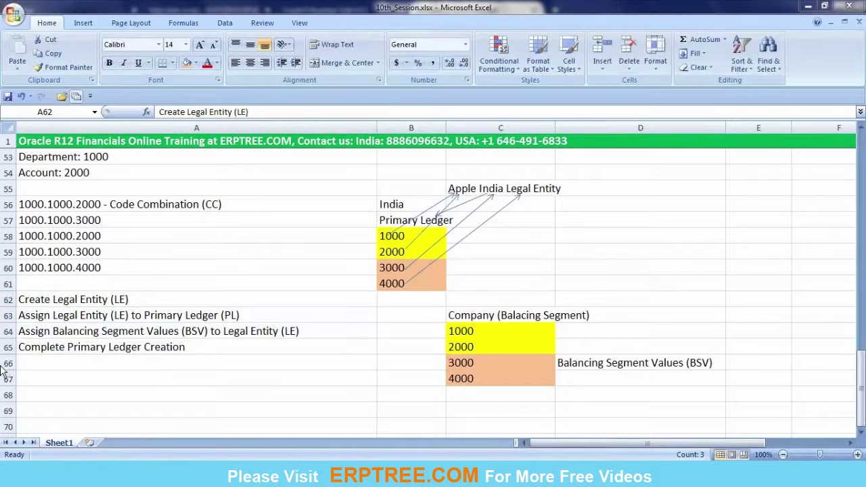
{"action": "left_click", "coordinate": [95, 303]}
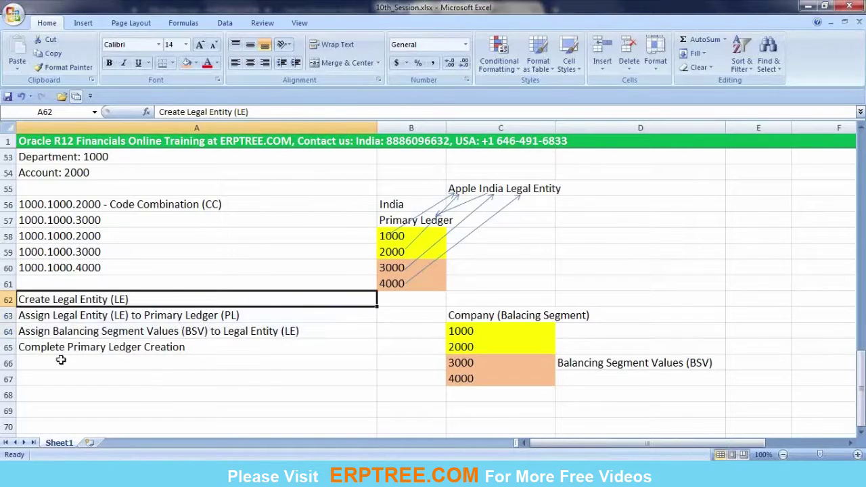
Step: Switch to Oracle E-Business Suite and open Accounting Setups from the General Ledger Navigator
{"action": "key", "text": "alt+Tab"}
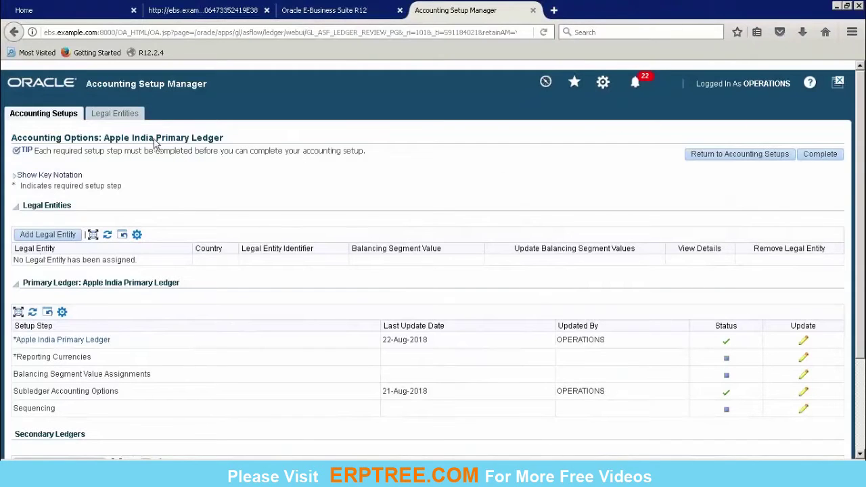
{"action": "left_click", "coordinate": [57, 115]}
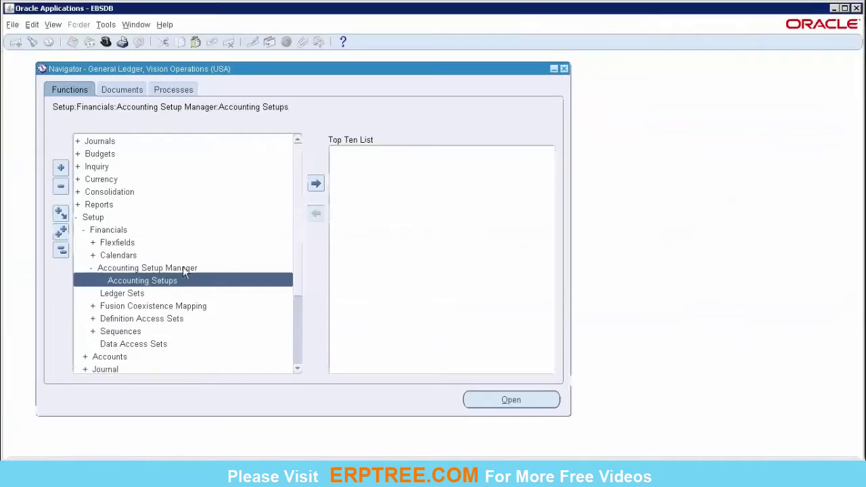
{"action": "double_click", "coordinate": [155, 284]}
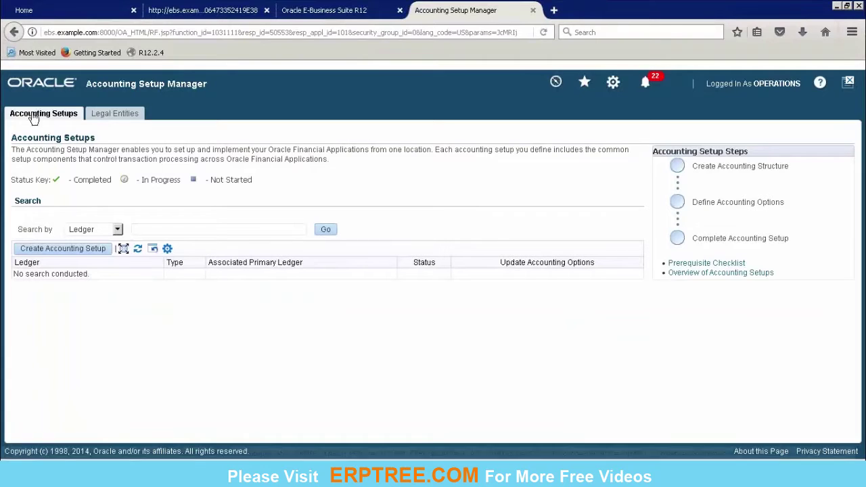
Step: Preview the Assign Legal Entities page of a new accounting setup and discard the setup
{"action": "left_click", "coordinate": [49, 250]}
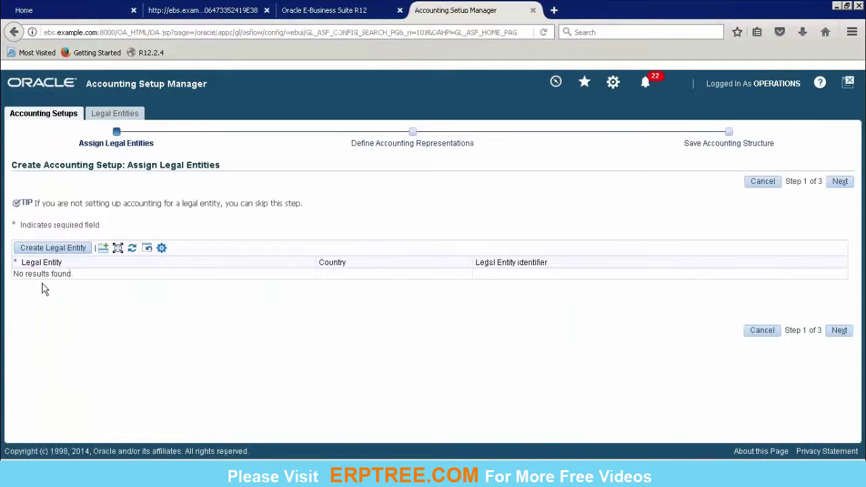
{"action": "left_click", "coordinate": [45, 115]}
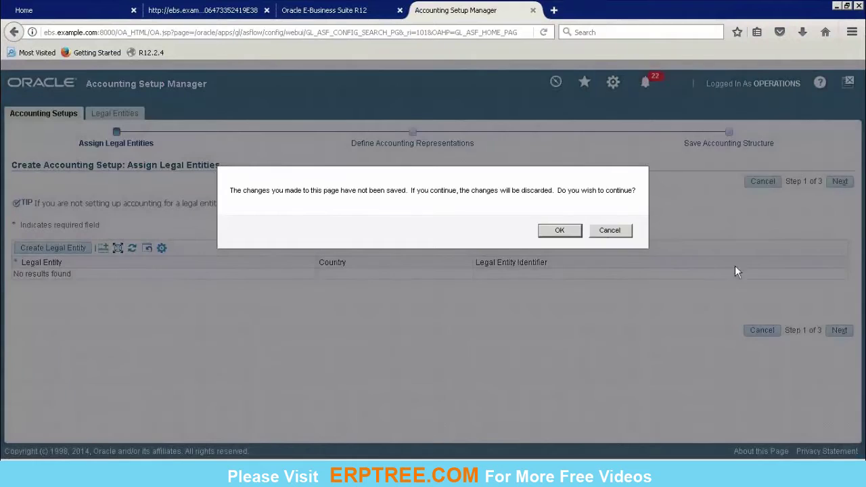
{"action": "left_click", "coordinate": [559, 231]}
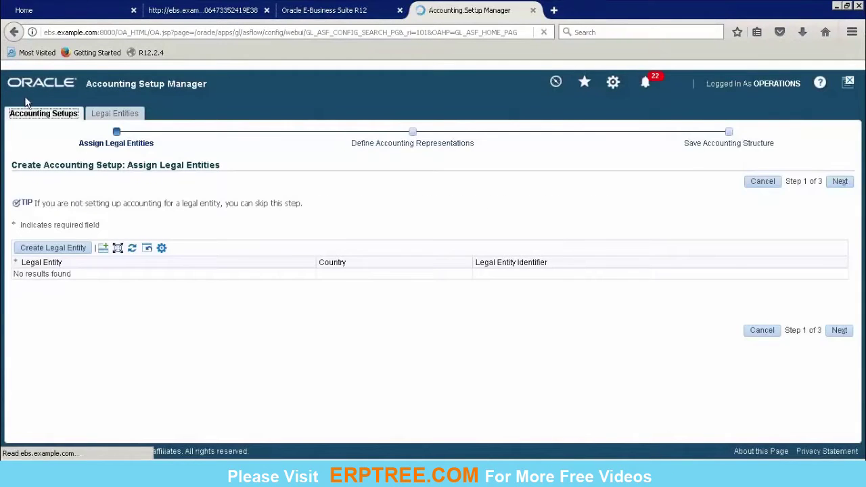
Step: View the Legal Entities search page and return to the Accounting Setups page
{"action": "left_click", "coordinate": [128, 116]}
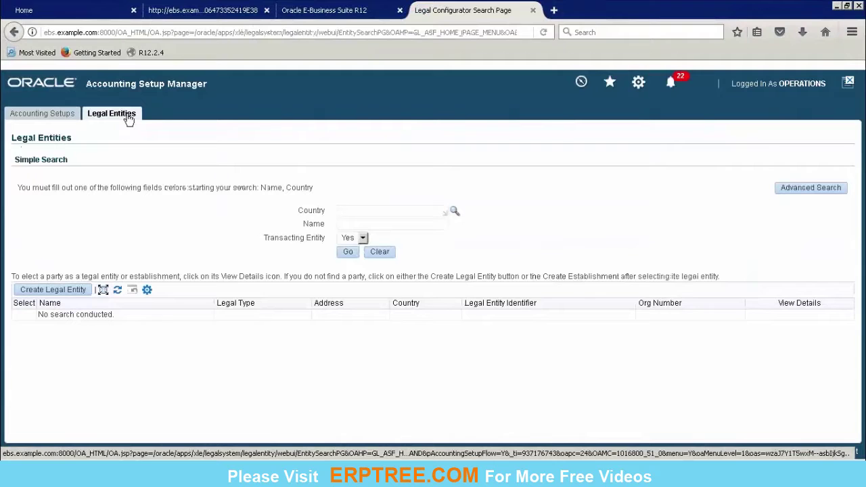
{"action": "left_click", "coordinate": [46, 117]}
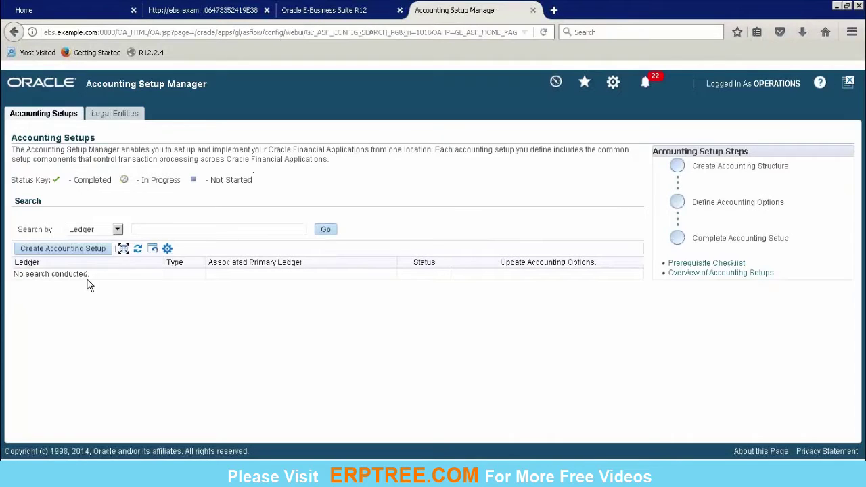
Step: Preview a new accounting setup as far as Define Accounting Representations, skipping legal entity assignment, and cancel it
{"action": "left_click", "coordinate": [60, 252]}
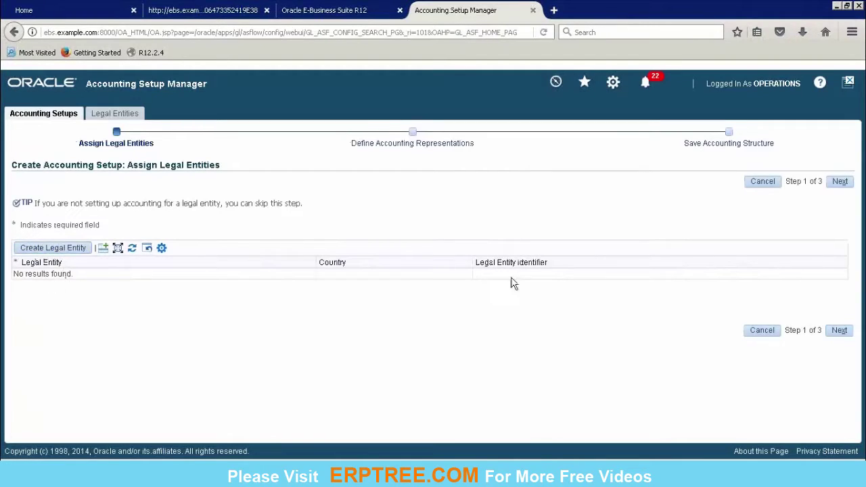
{"action": "left_click", "coordinate": [839, 182]}
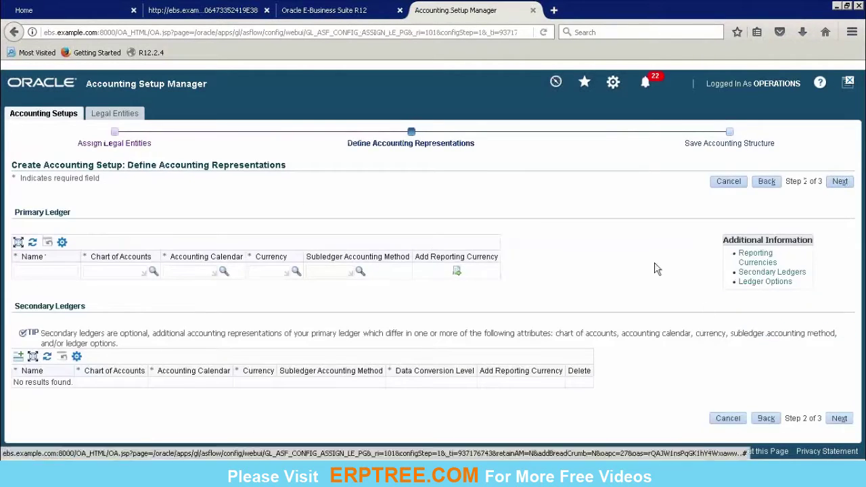
{"action": "left_click", "coordinate": [729, 181]}
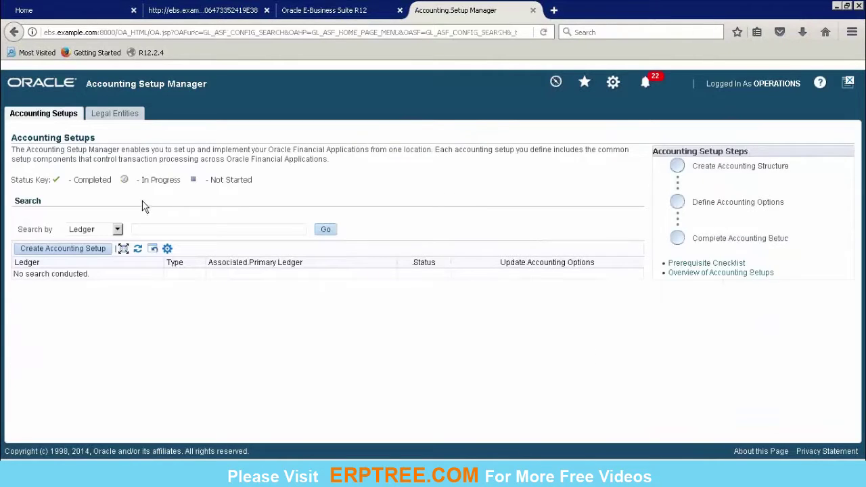
Step: Go to the Legal Entities page and start creating a new legal entity
{"action": "left_click", "coordinate": [113, 115]}
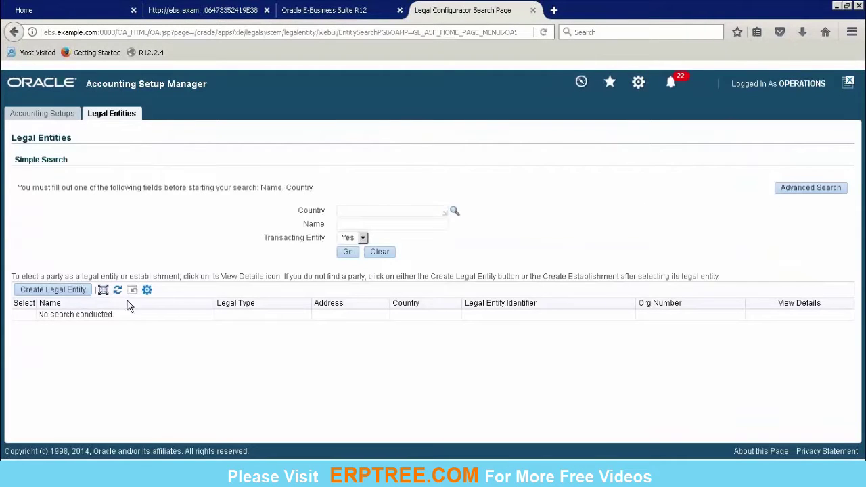
{"action": "left_click_drag", "start_coordinate": [12, 163], "coordinate": [441, 259]}
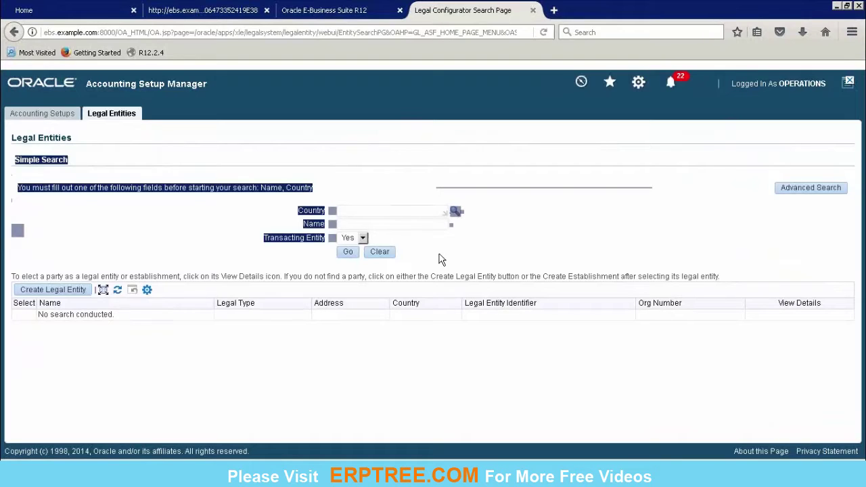
{"action": "double_click", "coordinate": [48, 167]}
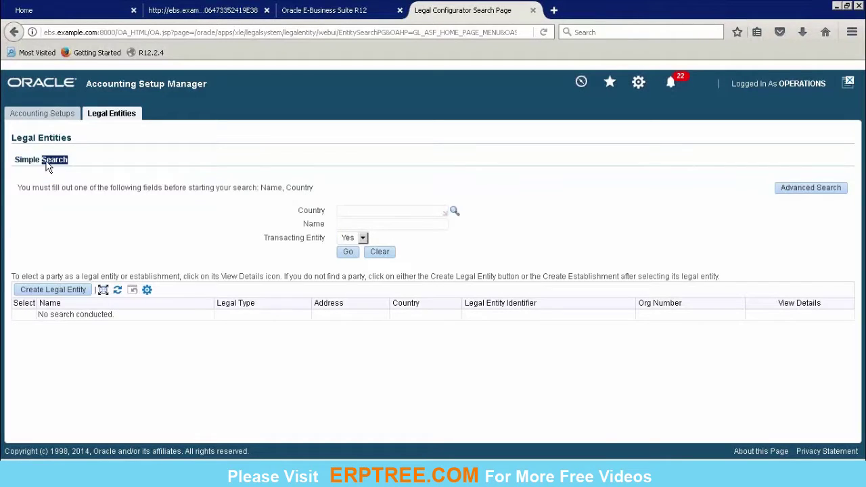
{"action": "left_click", "coordinate": [203, 249]}
{"action": "left_click", "coordinate": [355, 213]}
{"action": "left_click", "coordinate": [40, 290]}
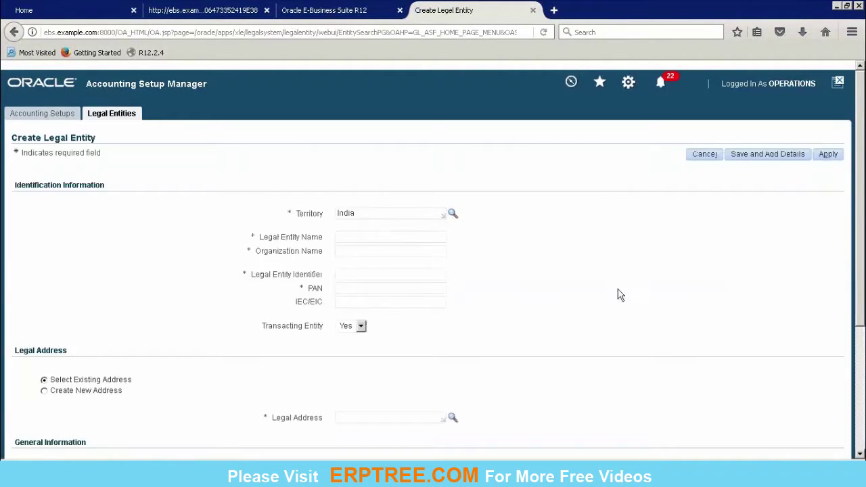
Step: Clear the territory, search for and select India instead, and set the legal entity name to Apple India Legal Entity
{"action": "left_click_drag", "start_coordinate": [326, 220], "coordinate": [370, 215]}
{"action": "left_click", "coordinate": [371, 215]}
{"action": "key", "text": "ctrl+a"}
{"action": "key", "text": "BackSpace"}
{"action": "left_click", "coordinate": [452, 215]}
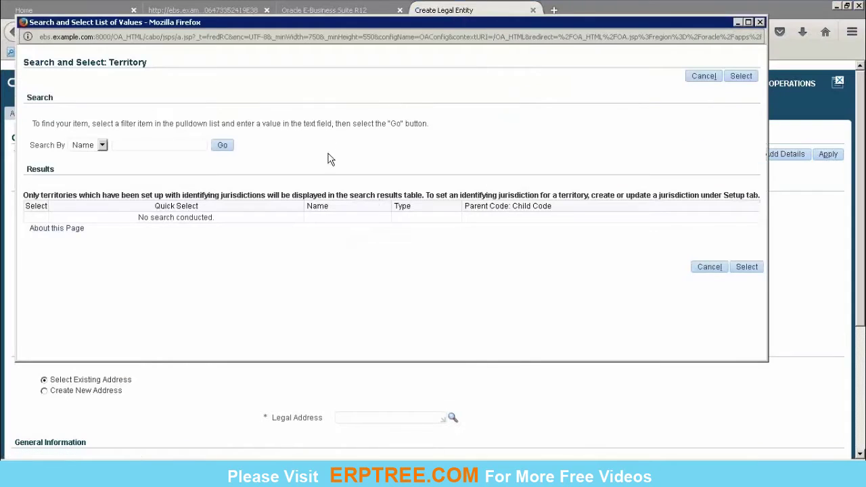
{"action": "left_click", "coordinate": [184, 146]}
{"action": "type", "text": "India"}
{"action": "left_click", "coordinate": [222, 145]}
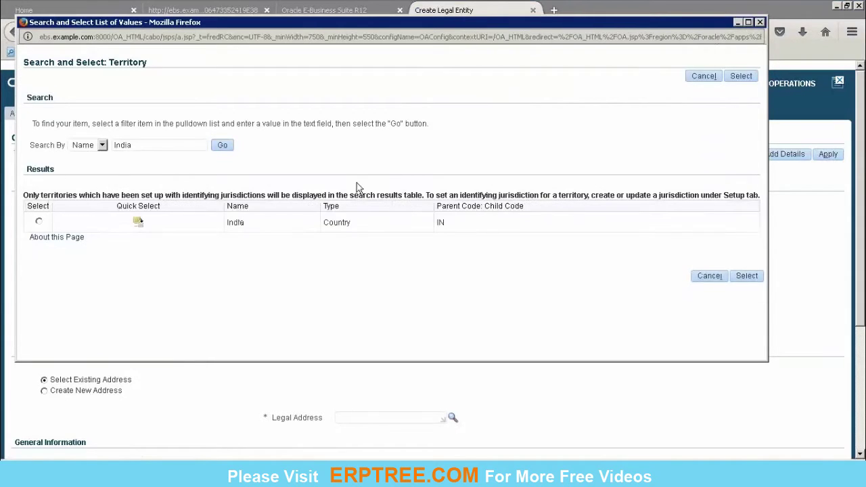
{"action": "left_click", "coordinate": [38, 221]}
{"action": "left_click", "coordinate": [747, 276]}
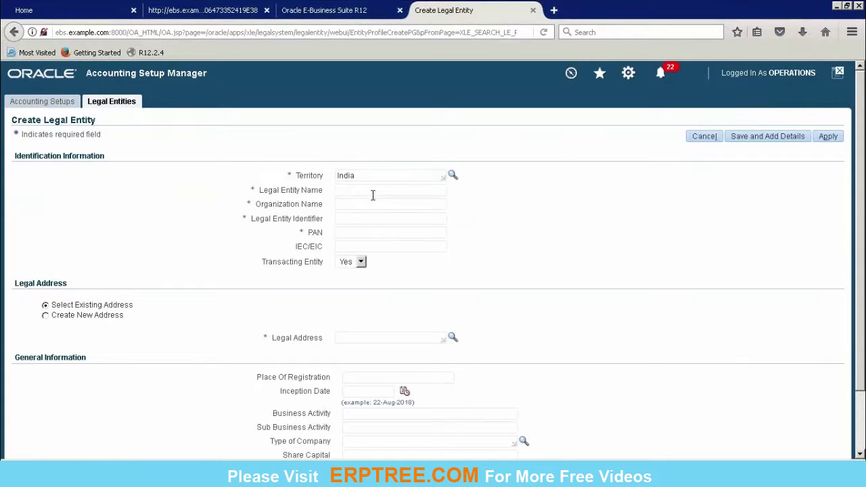
{"action": "type", "text": "le India Legal Entity"}
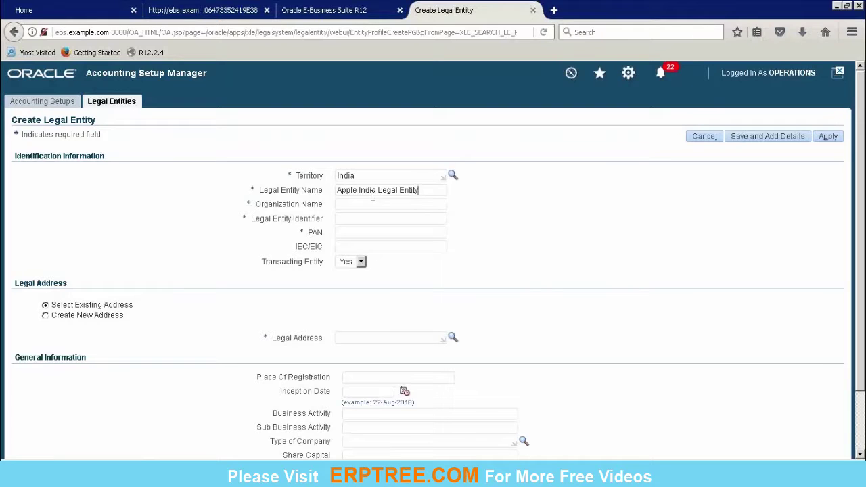